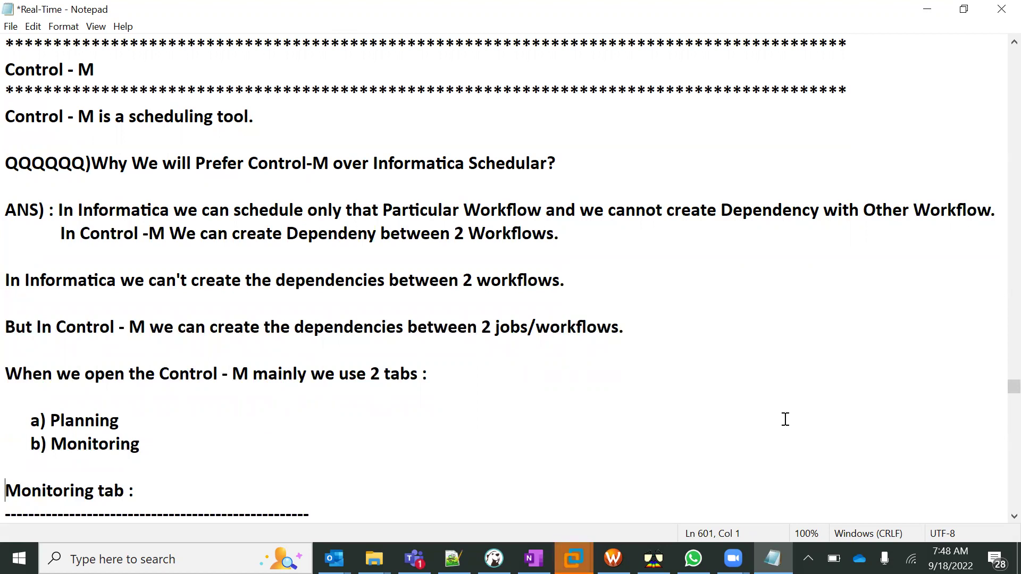
Open Control-M from the desktop and enter the account password in the login form.
{"action": "left_click", "coordinate": [1018, 559]}
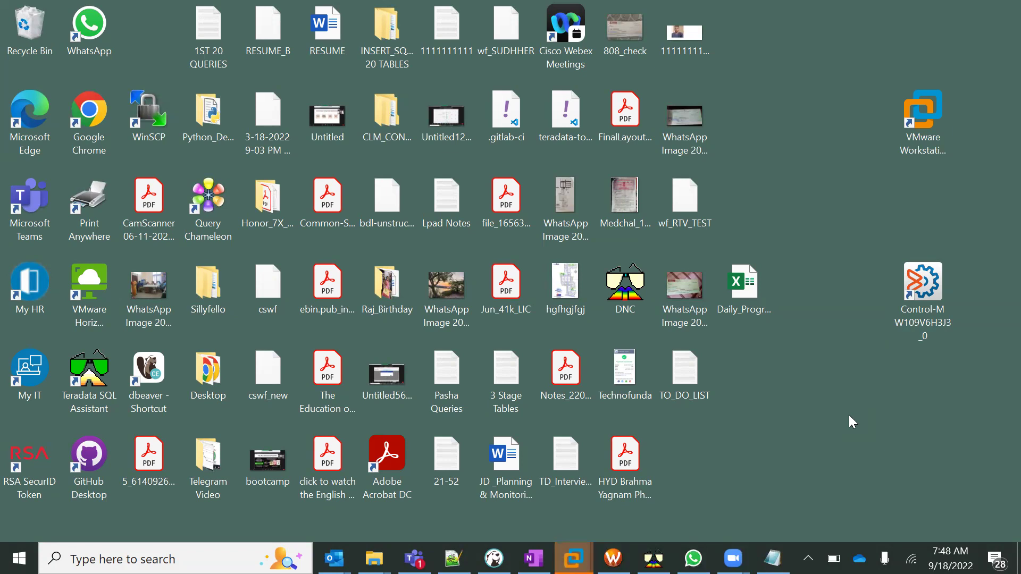
{"action": "double_click", "coordinate": [937, 296]}
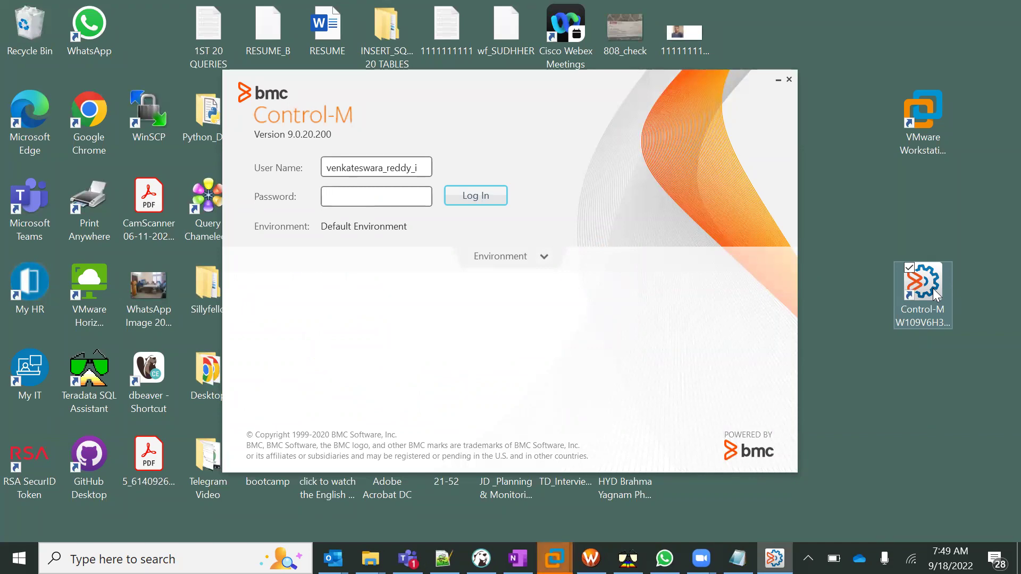
{"action": "type", "text": "*************"}
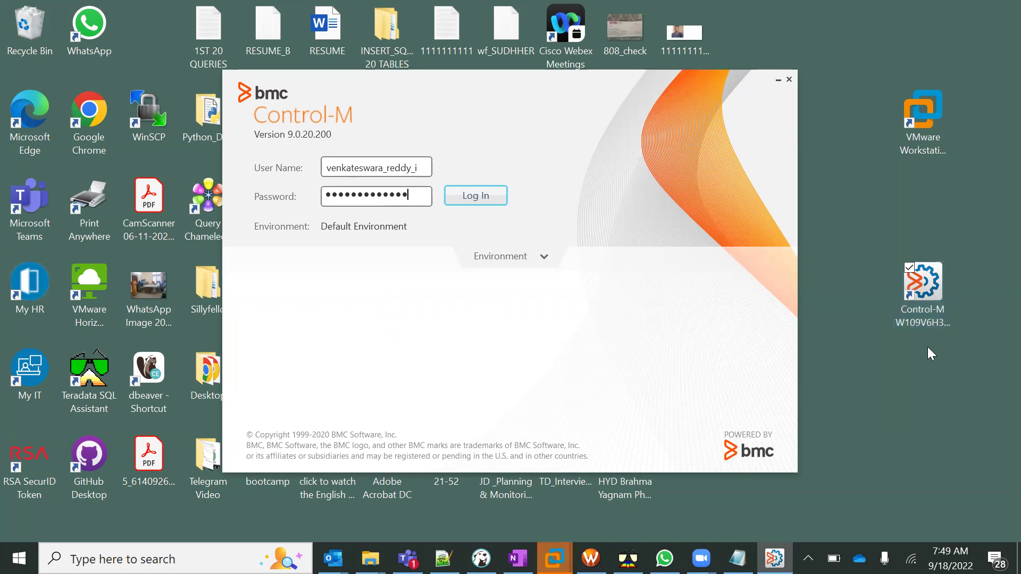
Check the Default Environment's connection settings without changing them, and log in to Control-M.
{"action": "left_click", "coordinate": [499, 258]}
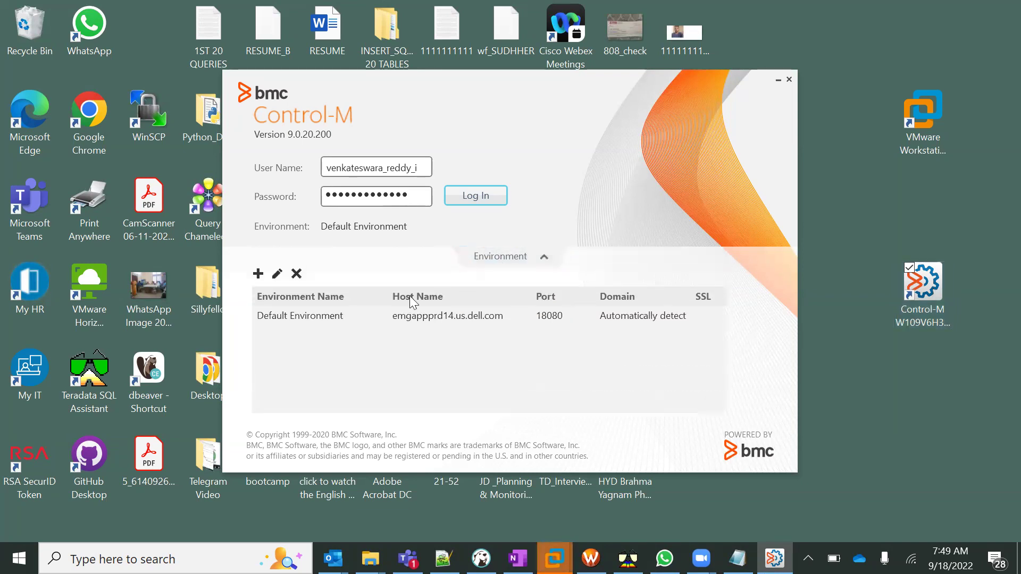
{"action": "left_click", "coordinate": [340, 317]}
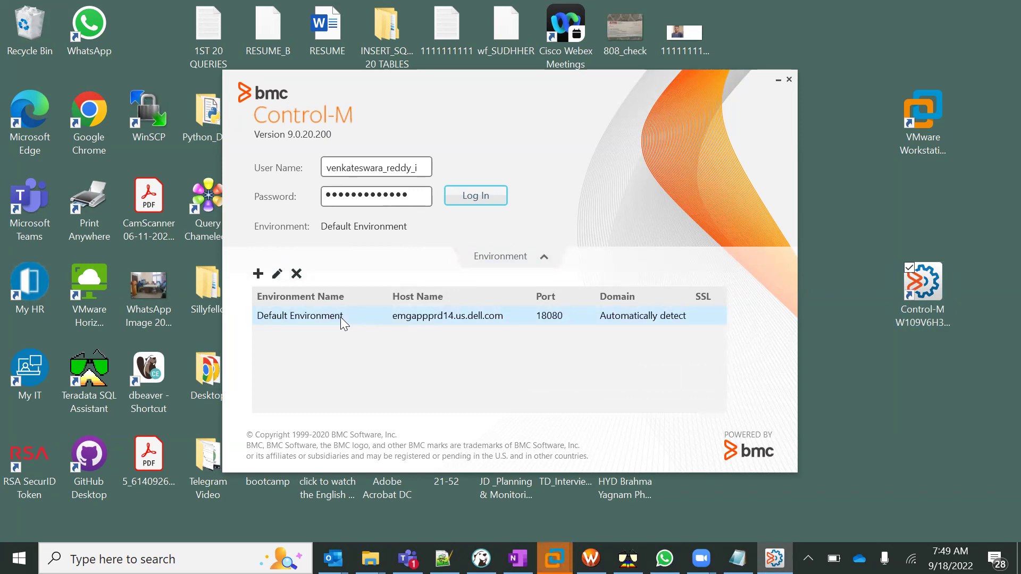
{"action": "double_click", "coordinate": [404, 319]}
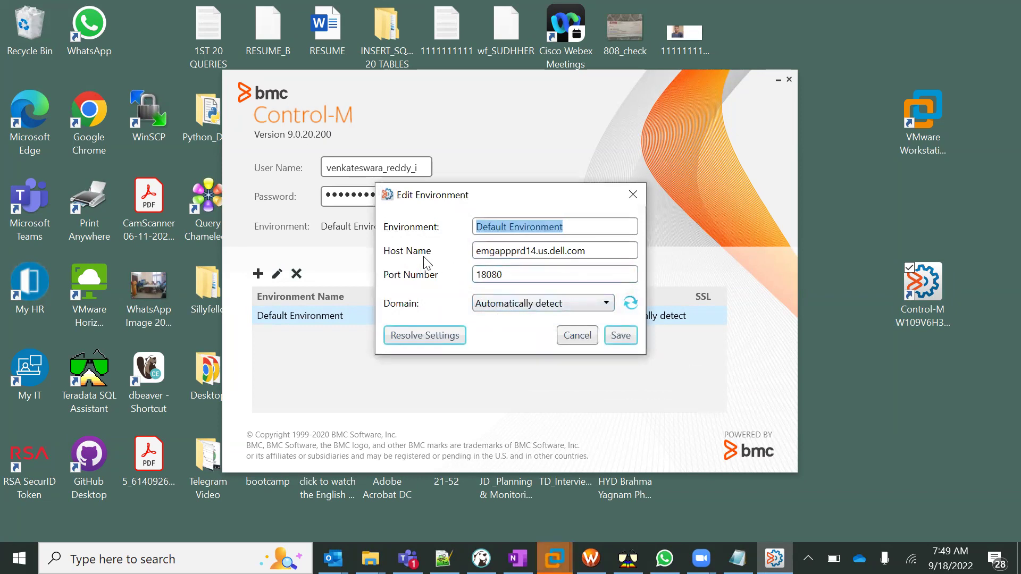
{"action": "left_click", "coordinate": [578, 339]}
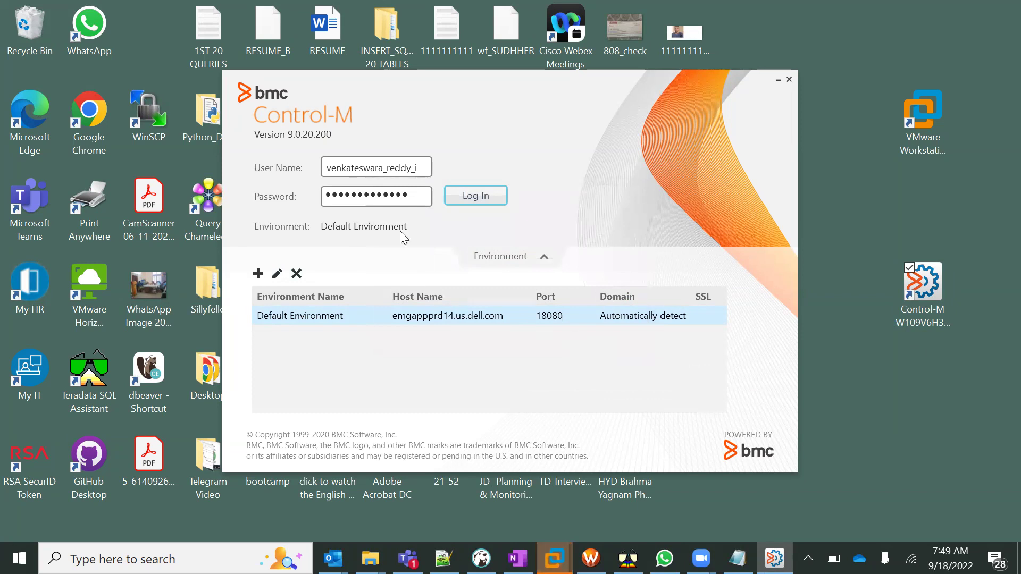
{"action": "left_click", "coordinate": [466, 197]}
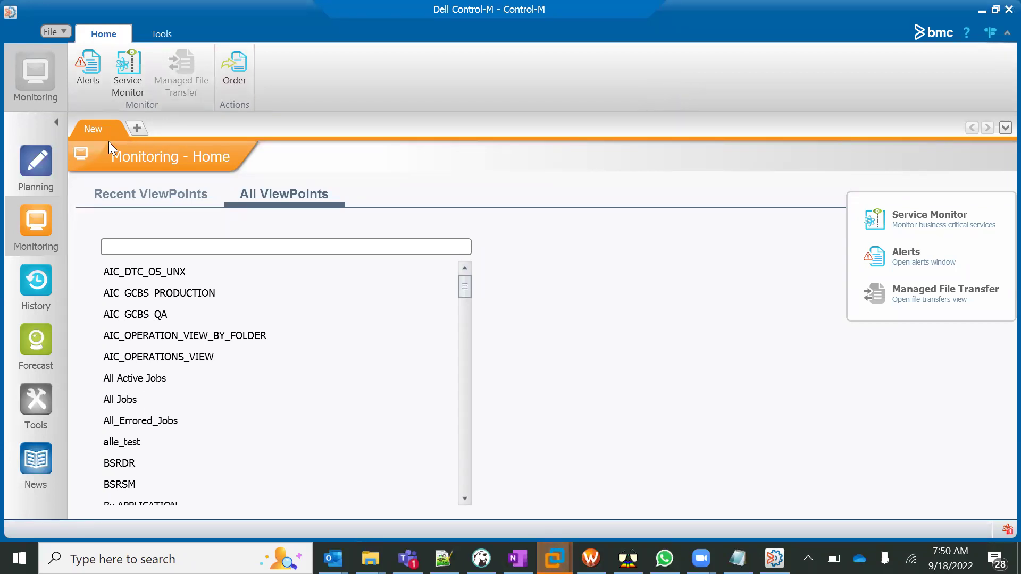
View the Planning home page, return to Monitoring and browse the list of all viewpoints.
{"action": "left_click", "coordinate": [42, 169]}
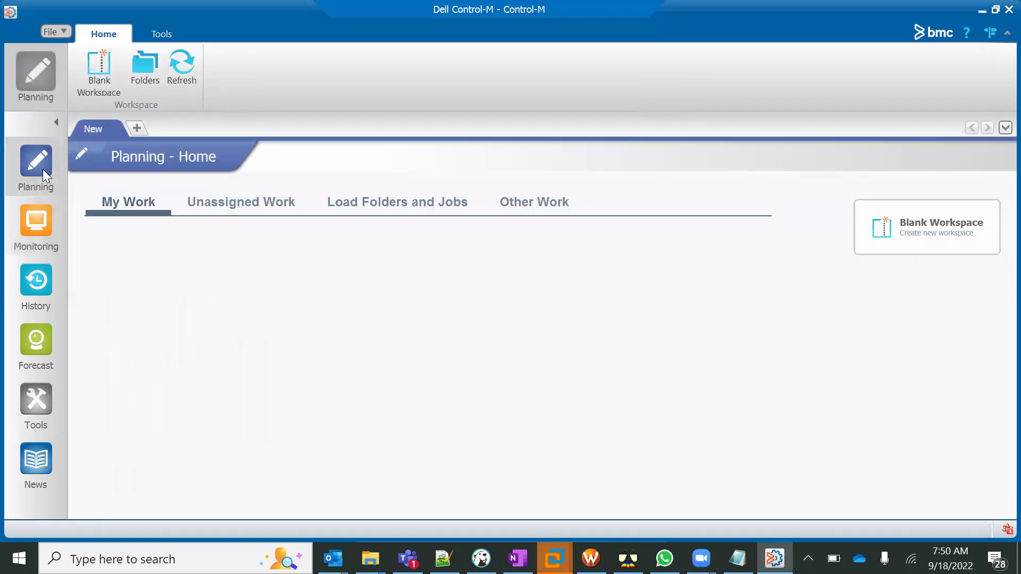
{"action": "left_click", "coordinate": [40, 219]}
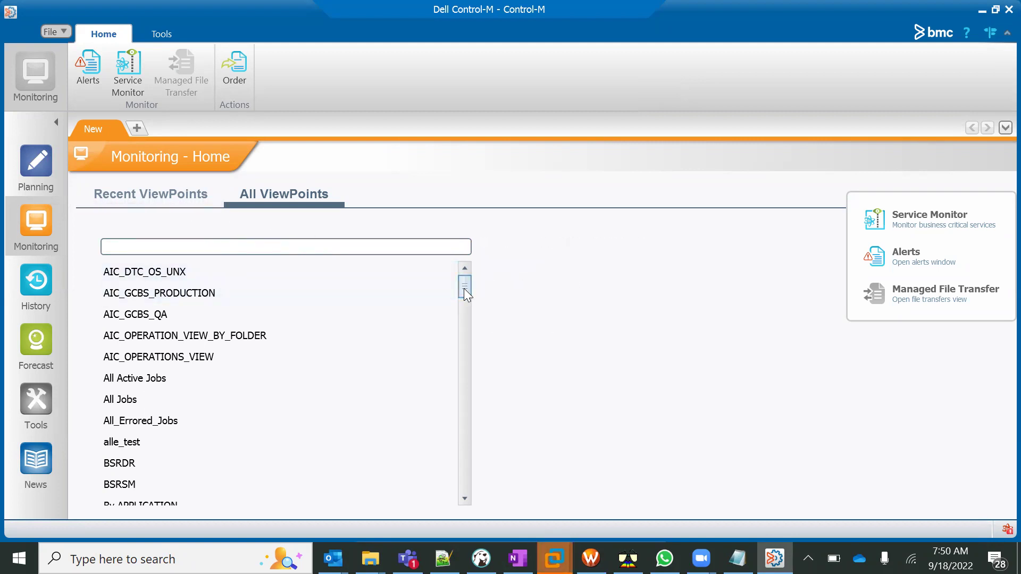
{"action": "left_click_drag", "start_coordinate": [464, 289], "coordinate": [465, 295]}
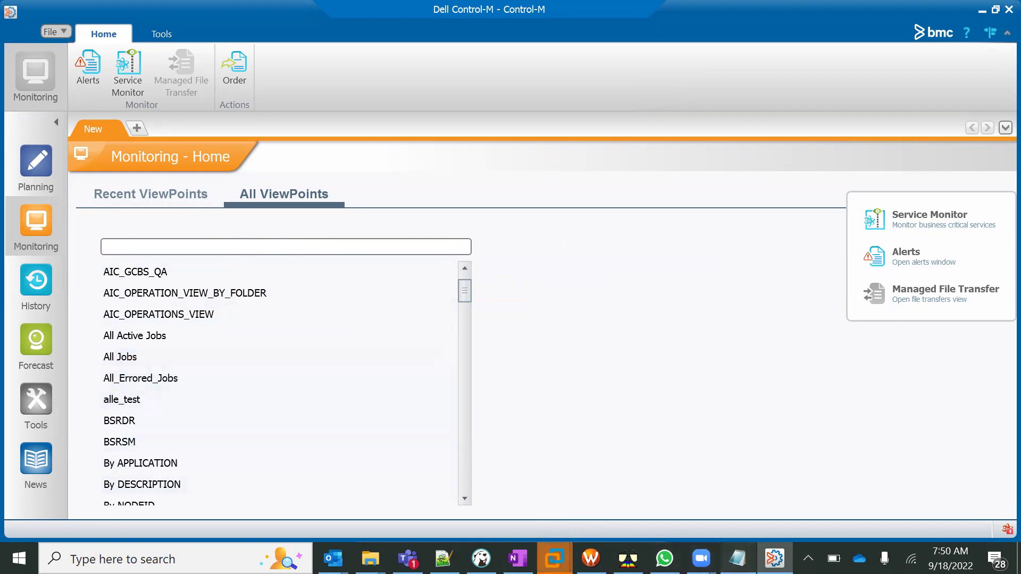
Switch to the Real-Time notes in Notepad and append "tab" to the Planning and Monitoring list items.
{"action": "key", "text": "alt+Tab"}
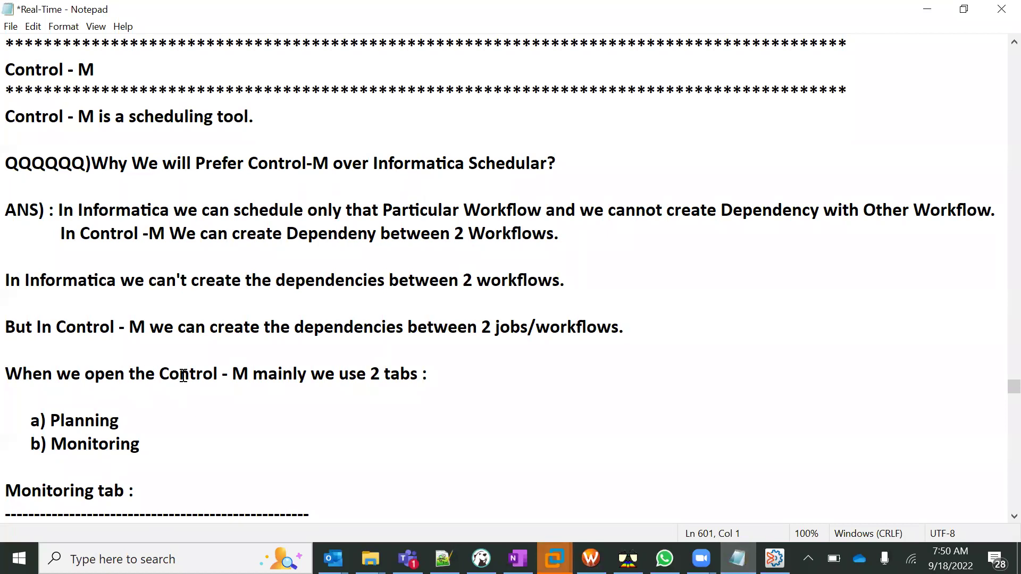
{"action": "left_click", "coordinate": [160, 404]}
{"action": "left_click", "coordinate": [150, 414]}
{"action": "type", "text": "tab"}
{"action": "left_click", "coordinate": [144, 443]}
{"action": "type", "text": "tab"}
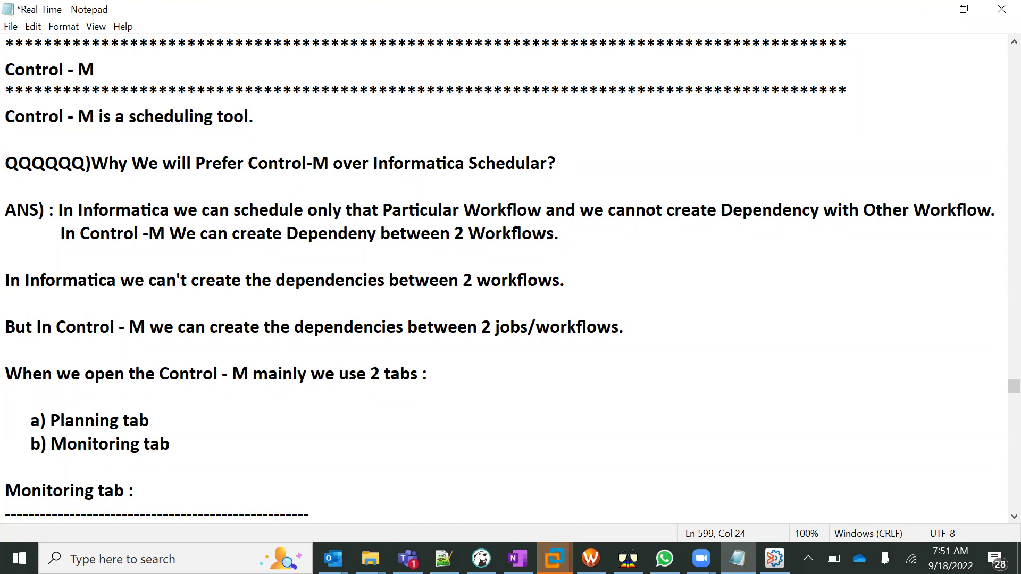
Switch back to Control-M and view the Planning home page.
{"action": "key", "text": "alt+Tab"}
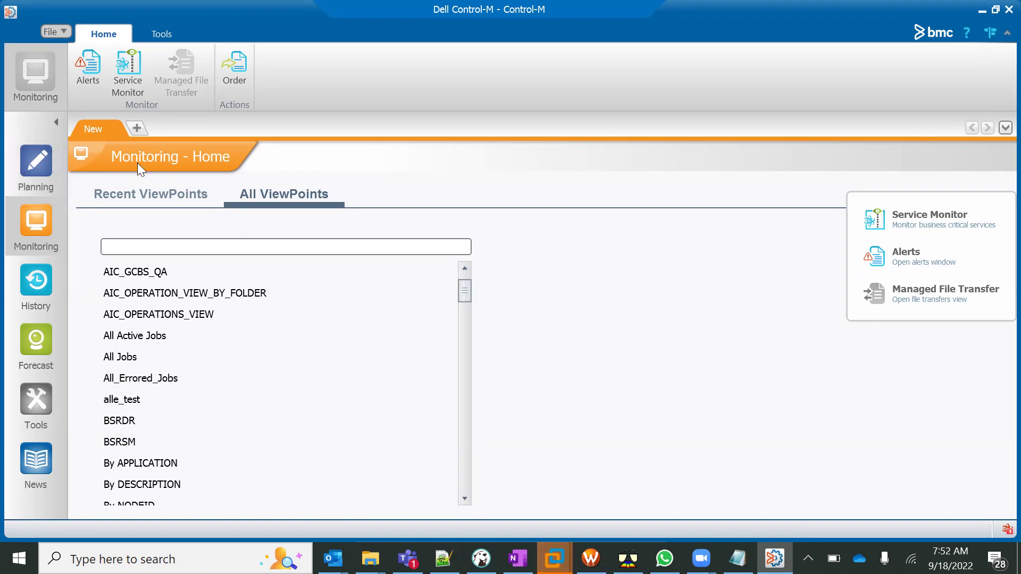
{"action": "left_click", "coordinate": [46, 168]}
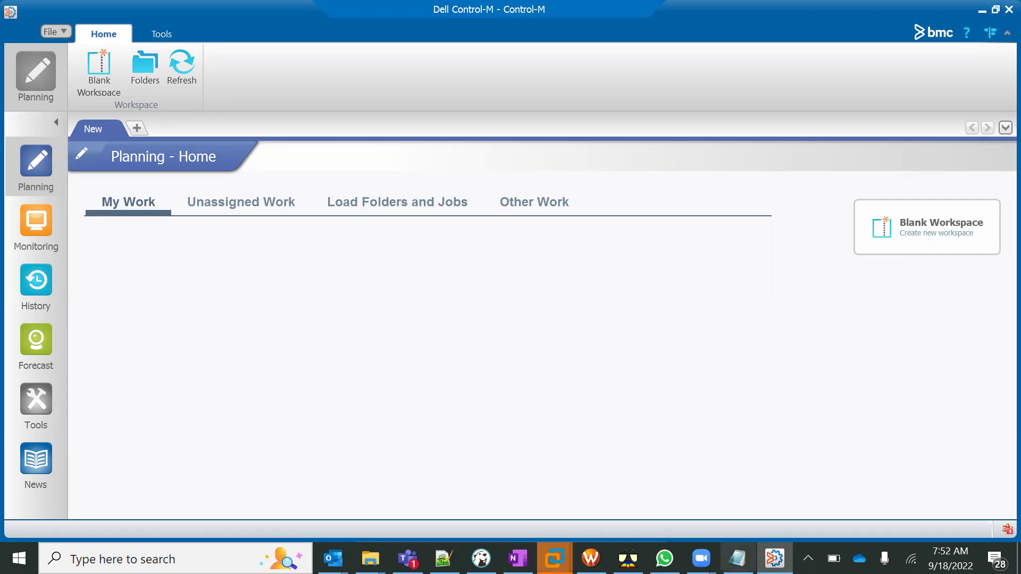
Switch to the Notepad notes and read through the Monitoring tab, Planning tab and Job creation sections.
{"action": "left_click", "coordinate": [737, 559]}
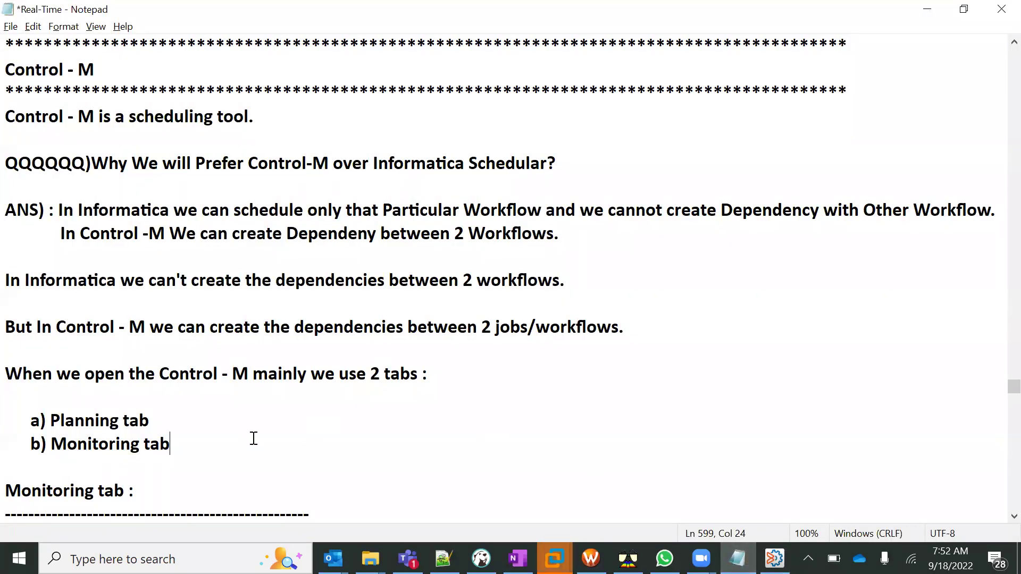
{"action": "key", "text": "Down"}
{"action": "key", "text": "Down"}
{"action": "key", "text": "Down"}
{"action": "key", "text": "Down"}
{"action": "key", "text": "Down"}
{"action": "key", "text": "Down"}
{"action": "key", "text": "Down"}
{"action": "key", "text": "Down"}
{"action": "key", "text": "Down"}
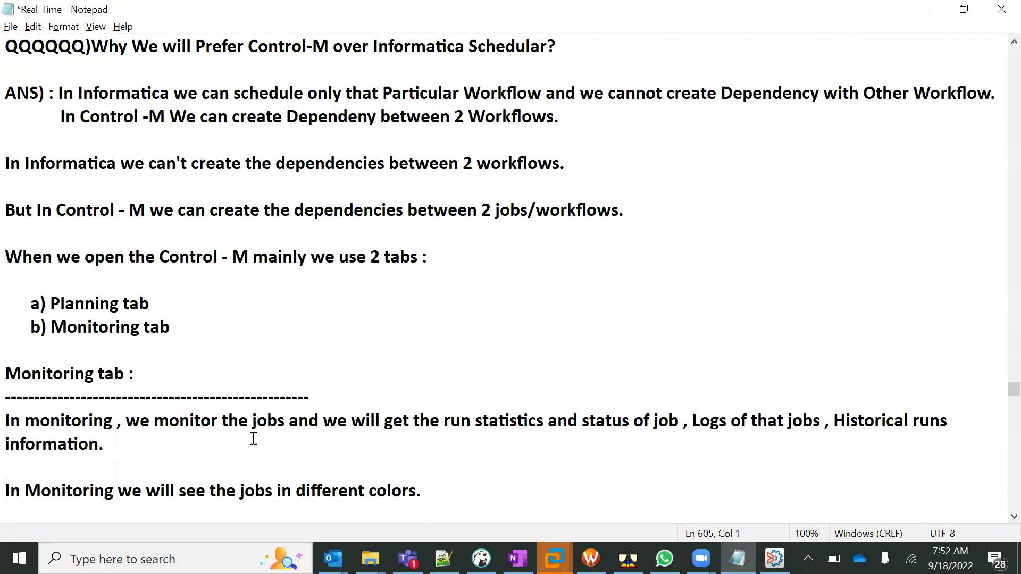
{"action": "key", "text": "Down"}
{"action": "key", "text": "Down"}
{"action": "key", "text": "Down"}
{"action": "key", "text": "Down"}
{"action": "key", "text": "Down"}
{"action": "key", "text": "Down"}
{"action": "key", "text": "Down"}
{"action": "key", "text": "Down"}
{"action": "key", "text": "Down"}
{"action": "key", "text": "Down"}
{"action": "key", "text": "Down"}
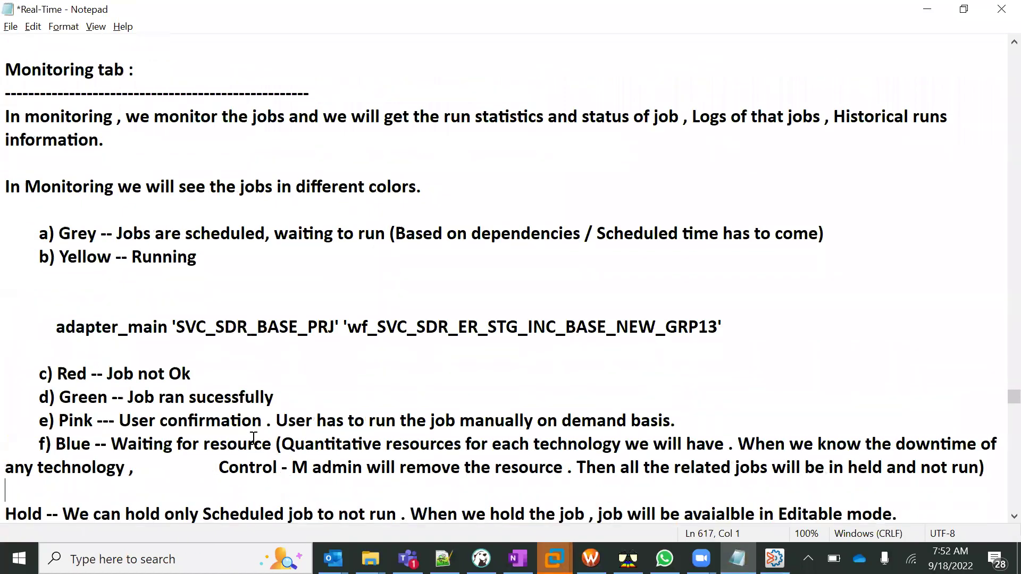
{"action": "key", "text": "Down"}
{"action": "key", "text": "Down"}
{"action": "key", "text": "Down"}
{"action": "key", "text": "Down"}
{"action": "key", "text": "Down"}
{"action": "key", "text": "Down"}
{"action": "key", "text": "Down"}
{"action": "key", "text": "Down"}
{"action": "key", "text": "Down"}
{"action": "key", "text": "Down"}
{"action": "key", "text": "Down"}
{"action": "key", "text": "Down"}
{"action": "key", "text": "Down"}
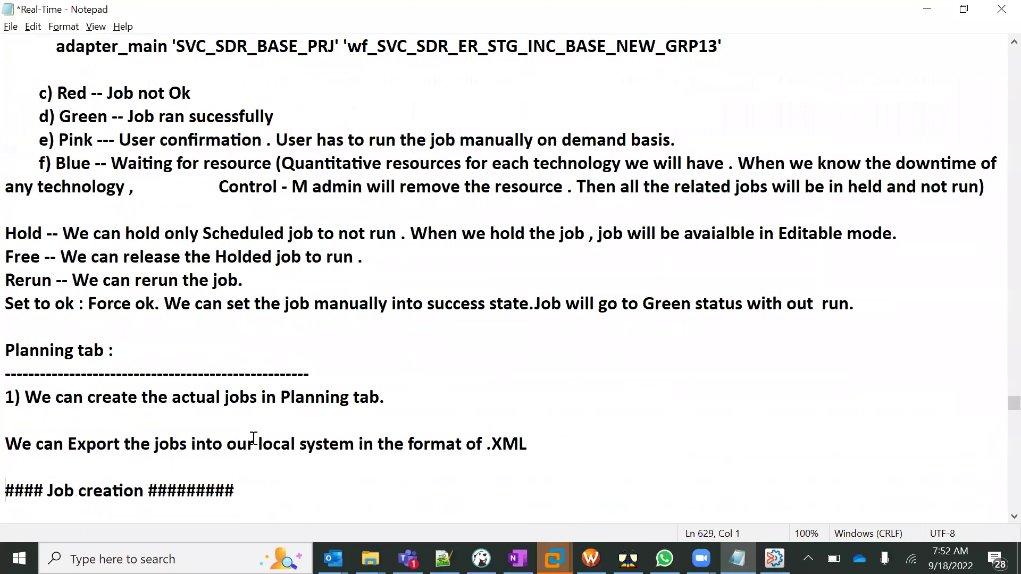
{"action": "key", "text": "Down"}
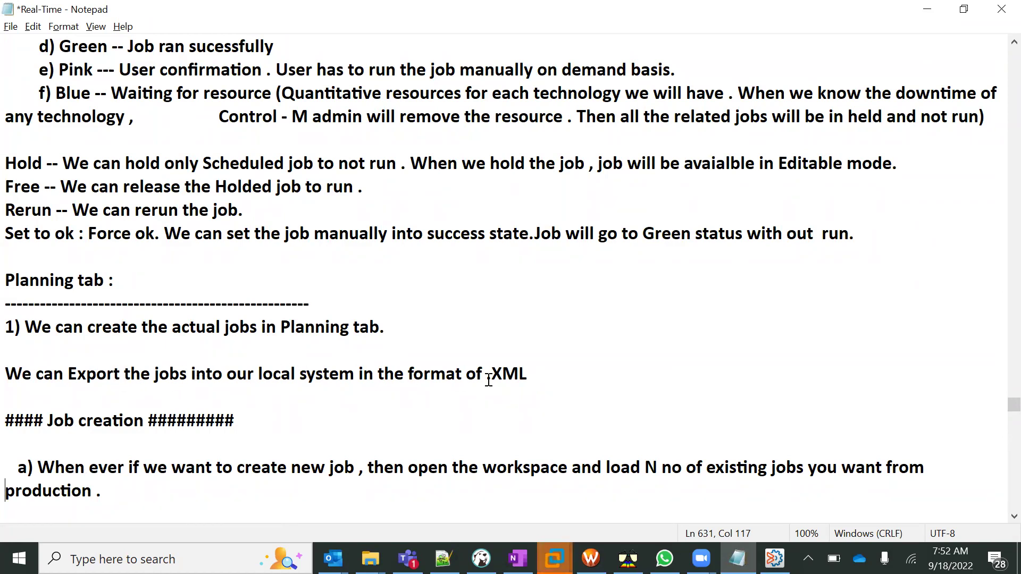
{"action": "left_click", "coordinate": [260, 420]}
{"action": "left_click", "coordinate": [147, 288]}
Below the "b) Monitoring tab" item, add a new paragraph reading "Ex: we have 10 daily jobs , 2 weekly jobs".
{"action": "key", "text": "Up"}
{"action": "key", "text": "Up"}
{"action": "key", "text": "Up"}
{"action": "key", "text": "Up"}
{"action": "key", "text": "Up"}
{"action": "key", "text": "Up"}
{"action": "key", "text": "Up"}
{"action": "key", "text": "Up"}
{"action": "key", "text": "Up"}
{"action": "key", "text": "Up"}
{"action": "key", "text": "Up"}
{"action": "key", "text": "Up"}
{"action": "key", "text": "Up"}
{"action": "key", "text": "Up"}
{"action": "key", "text": "Up"}
{"action": "key", "text": "Up"}
{"action": "key", "text": "Up"}
{"action": "key", "text": "Up"}
{"action": "key", "text": "Up"}
{"action": "key", "text": "Up"}
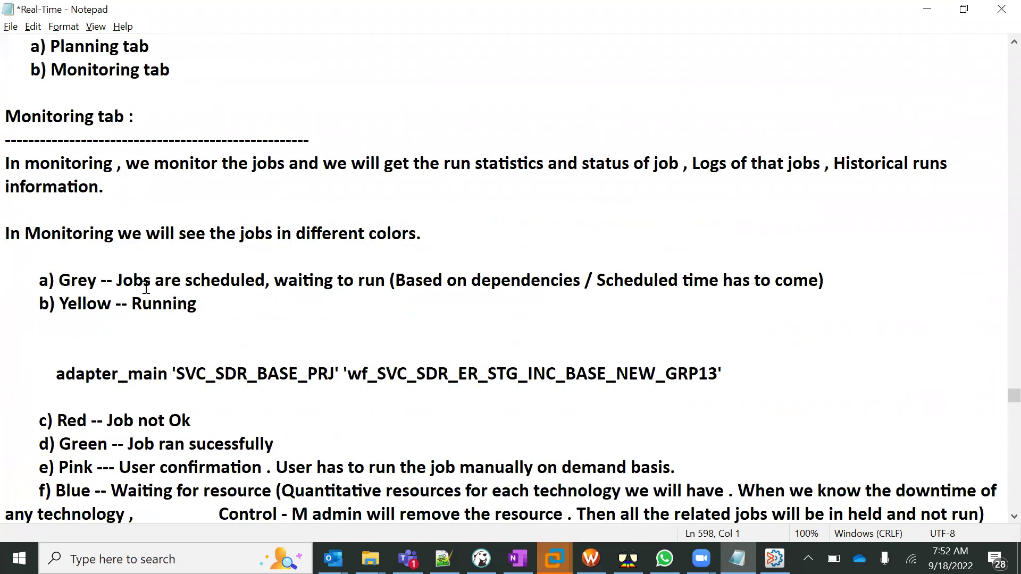
{"action": "key", "text": "Up"}
{"action": "key", "text": "Up"}
{"action": "key", "text": "Up"}
{"action": "key", "text": "Up"}
{"action": "key", "text": "Up"}
{"action": "key", "text": "Up"}
{"action": "key", "text": "Up"}
{"action": "key", "text": "Up"}
{"action": "key", "text": "Up"}
{"action": "key", "text": "Up"}
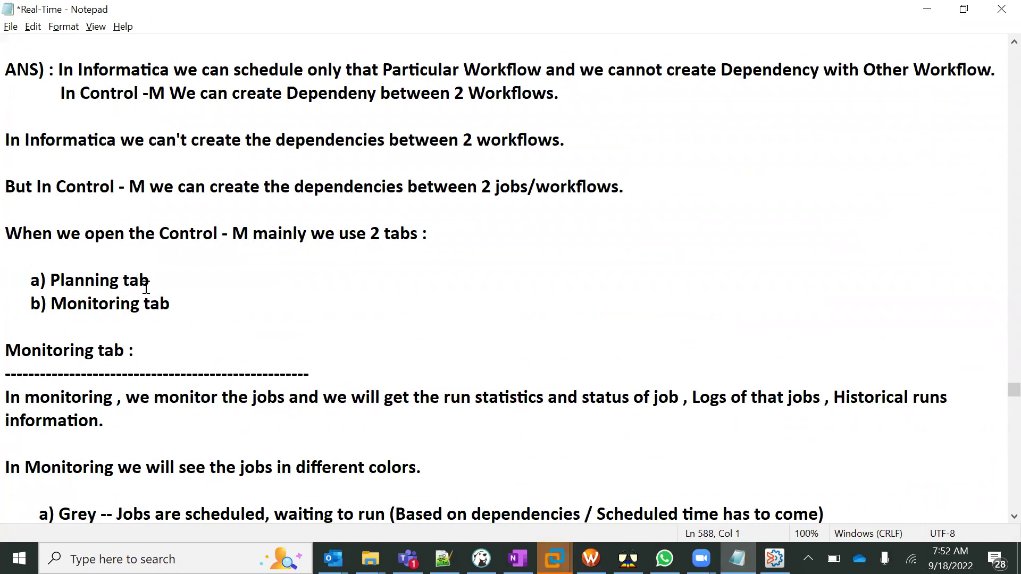
{"action": "left_click", "coordinate": [198, 303]}
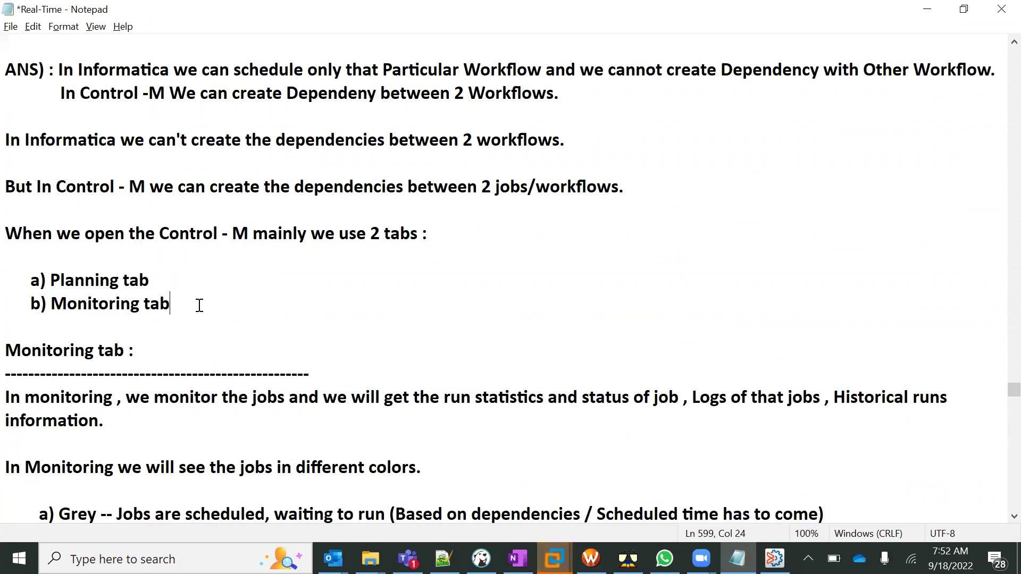
{"action": "key", "text": "Return"}
{"action": "key", "text": "Return"}
{"action": "type", "text": "E"}
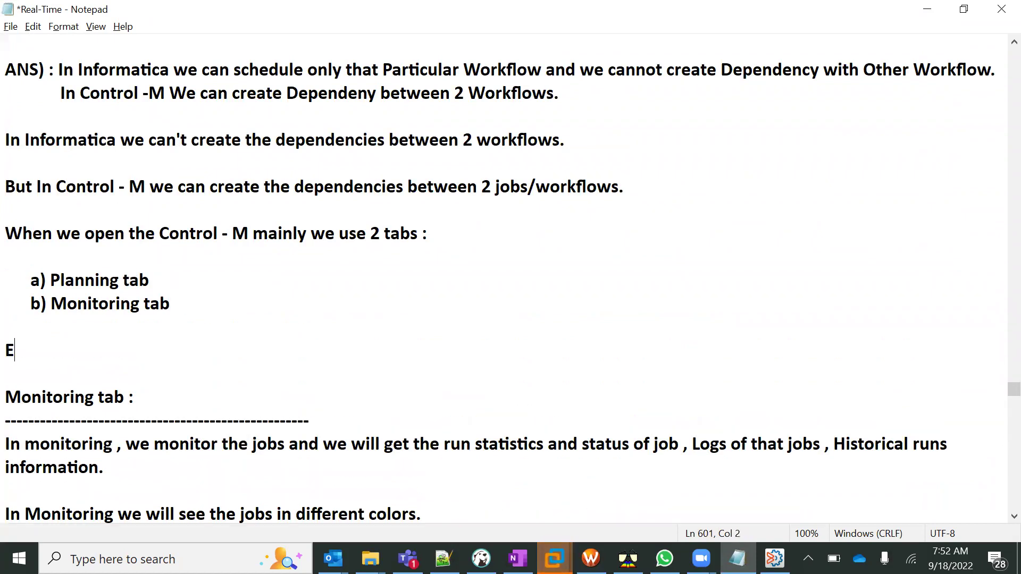
{"action": "type", "text": "x: we have "}
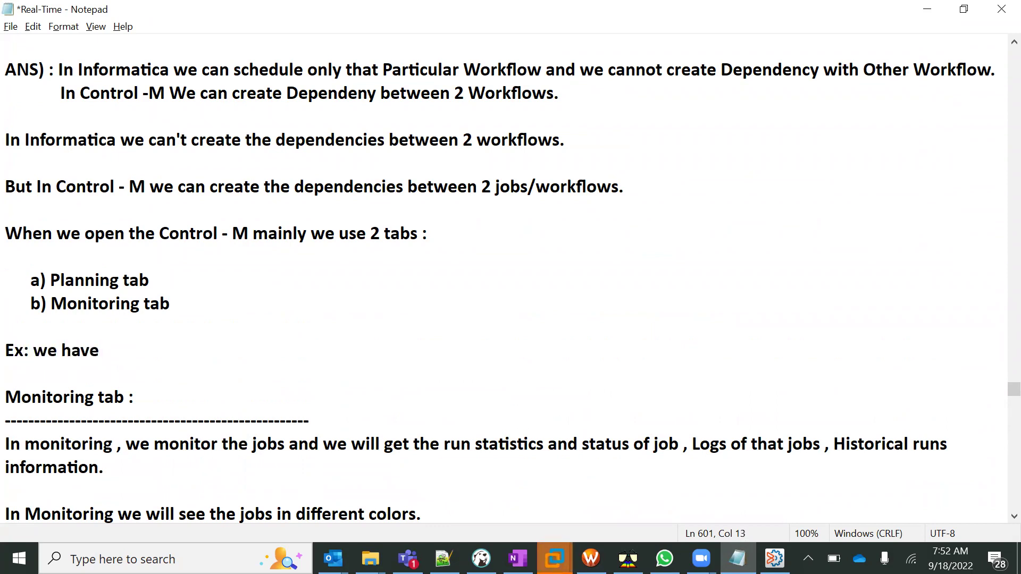
{"action": "type", "text": "10 daily jobs "}
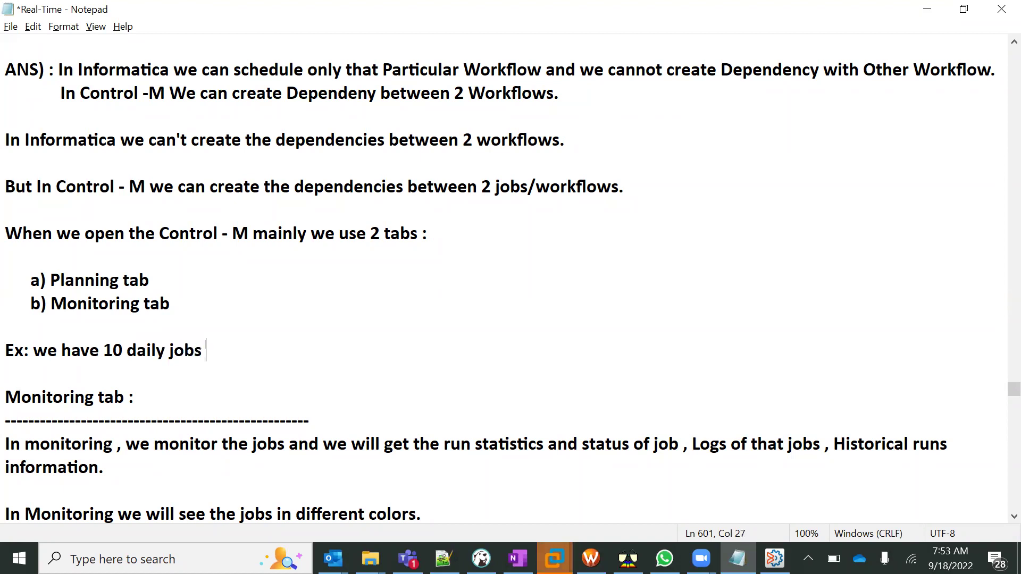
{"action": "type", "text": ", 2 w"}
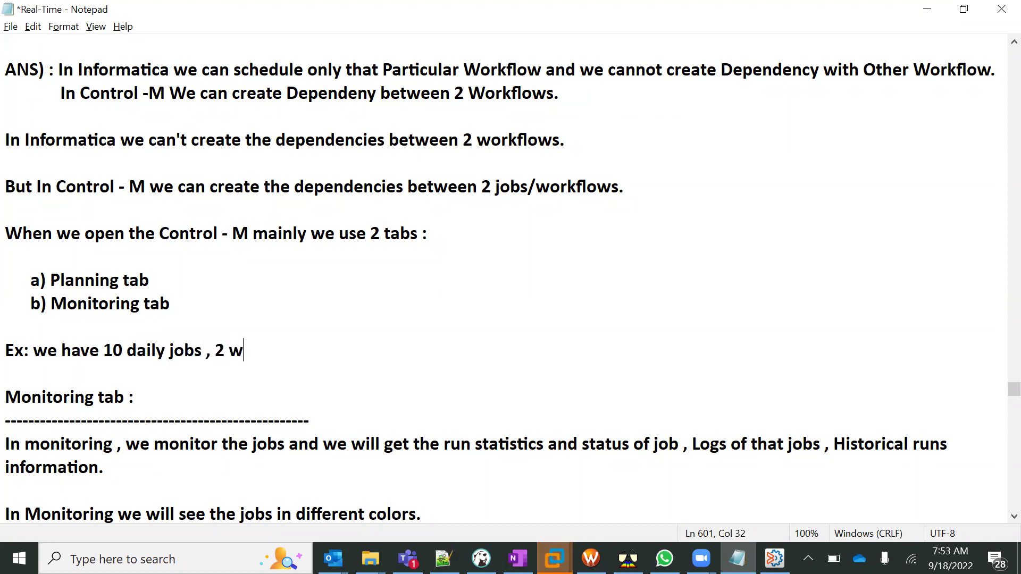
{"action": "type", "text": "eekly jobs ,"}
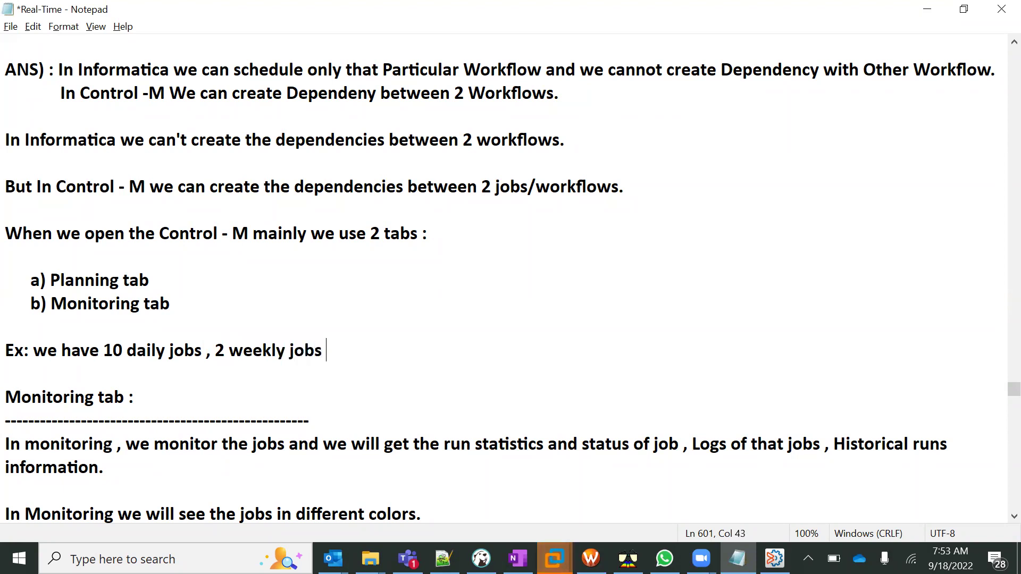